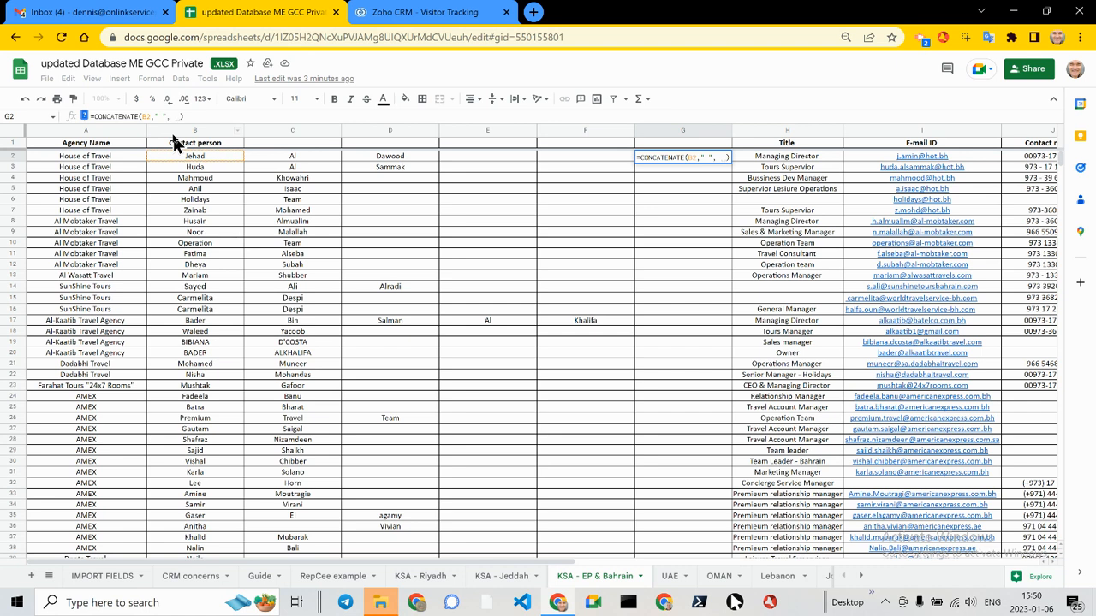
Step: Complete the formula in G2 as =CONCATENATE(B2," ", C2, " ", ) and enlarge the formula editing area
{"action": "type", "text": "C2, "}
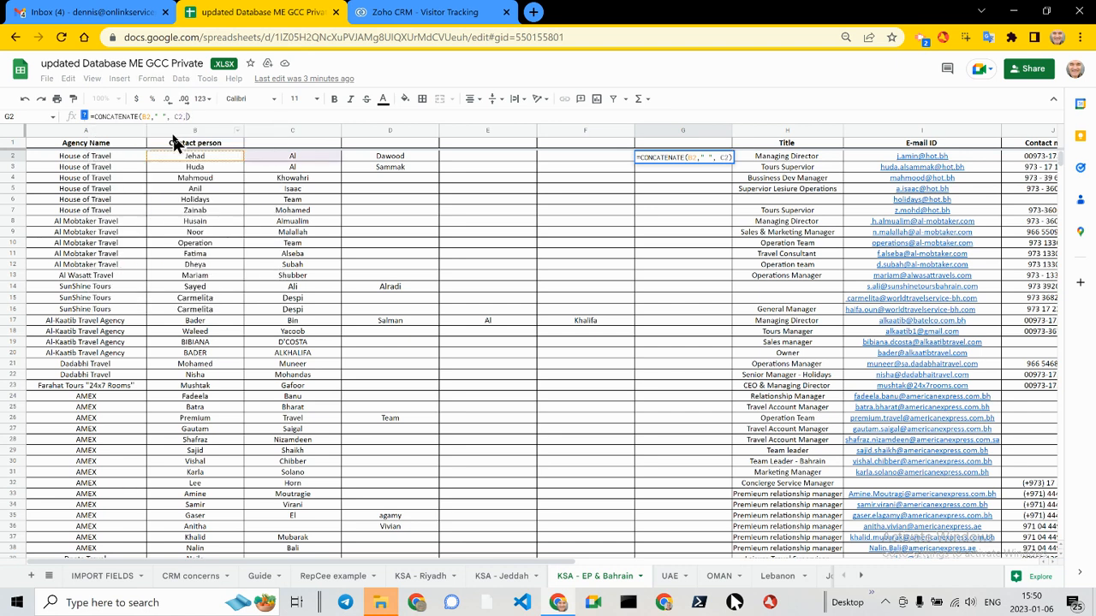
{"action": "type", "text": "\""}
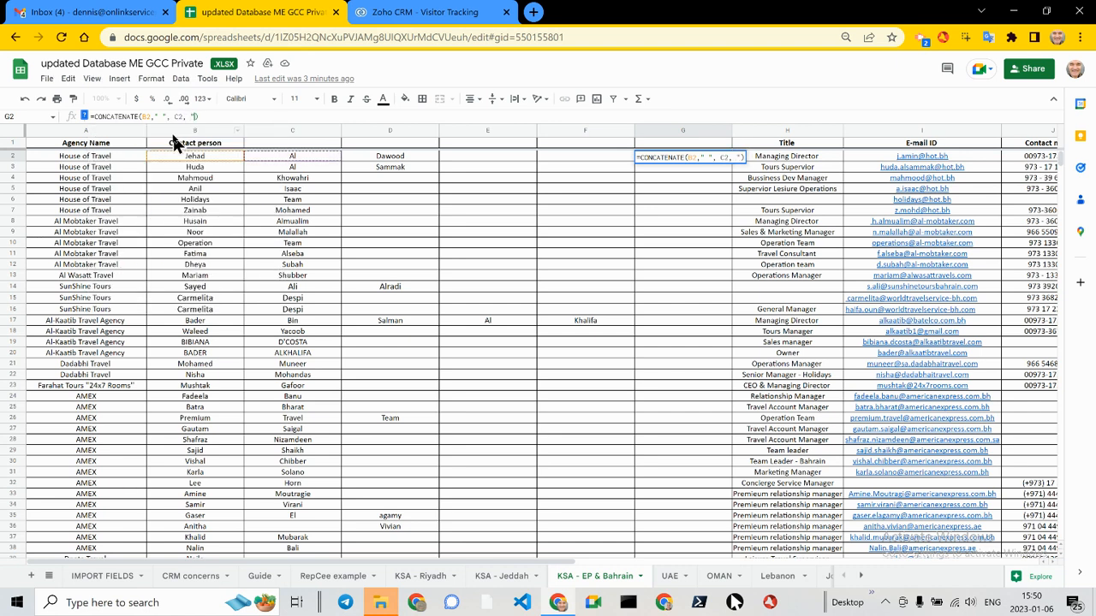
{"action": "type", "text": " \","}
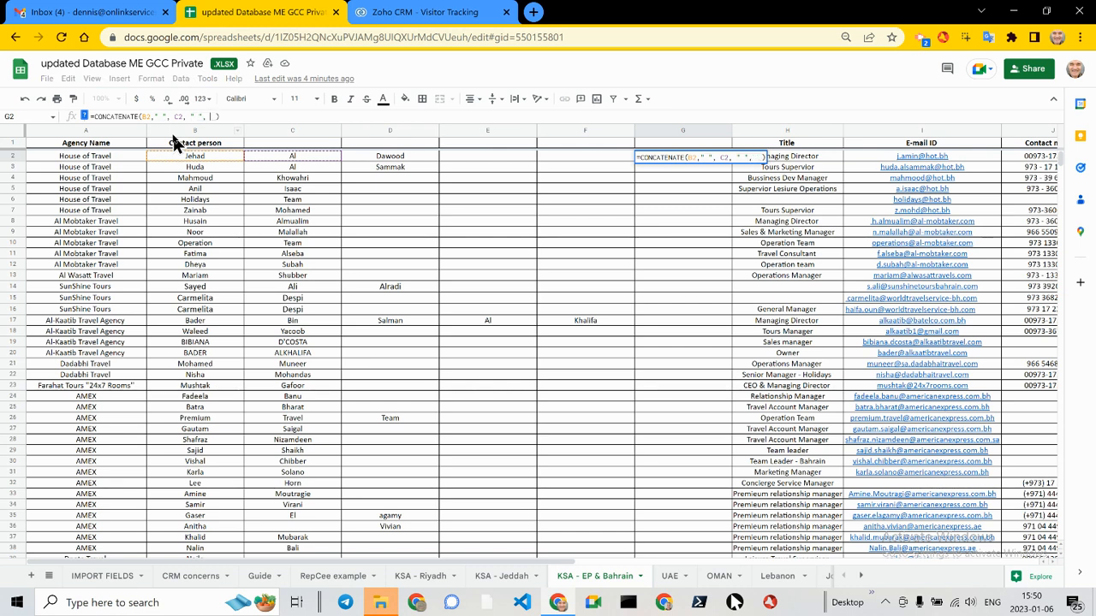
{"action": "key", "text": "ctrl+Return"}
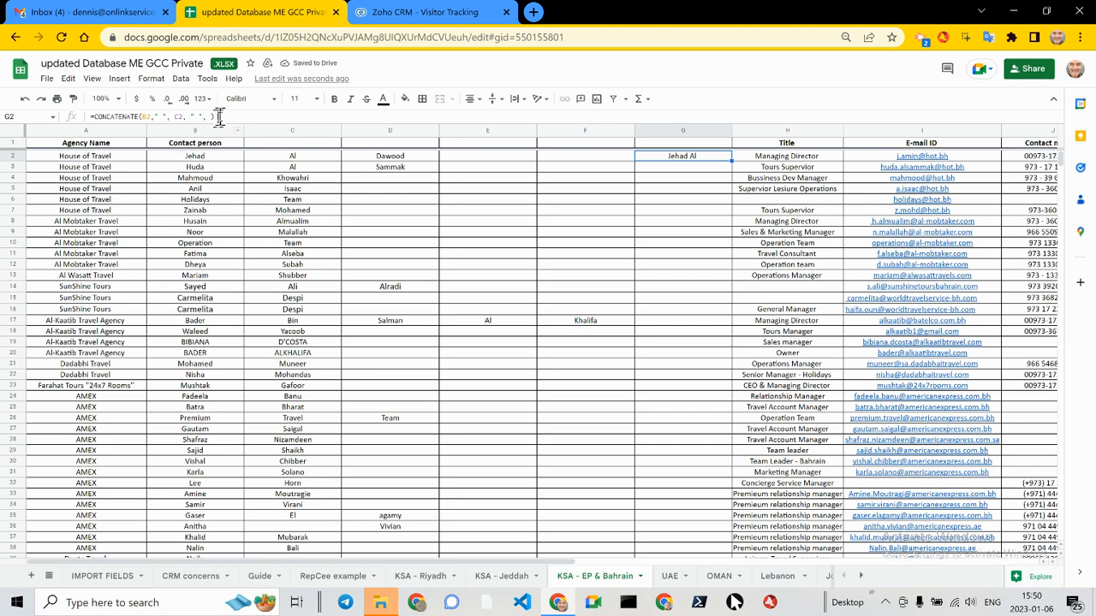
{"action": "left_click_drag", "start_coordinate": [253, 125], "coordinate": [259, 194]}
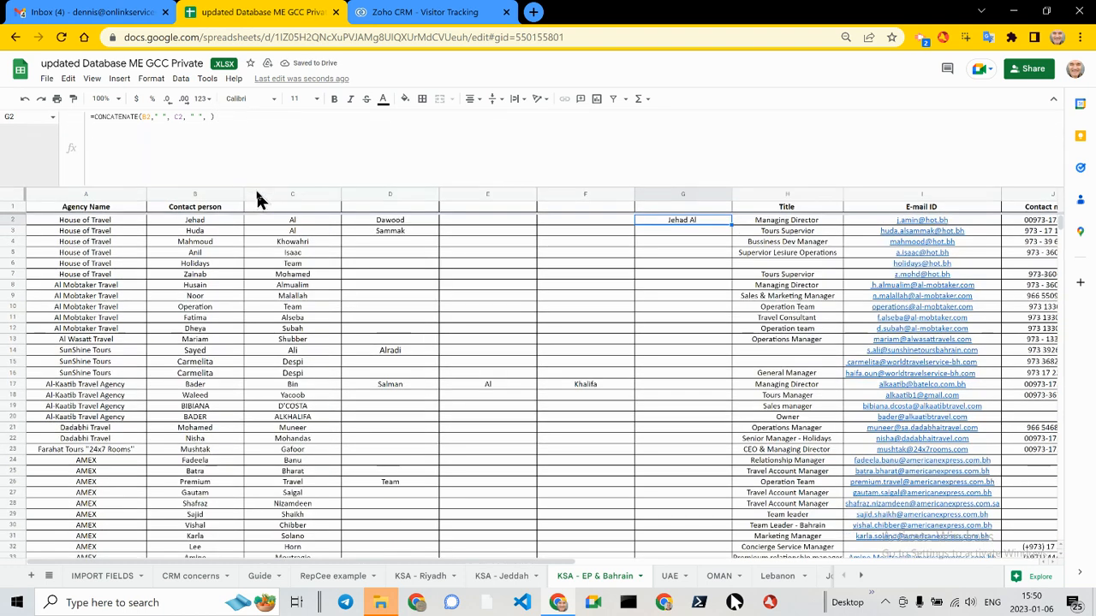
{"action": "left_click", "coordinate": [233, 126]}
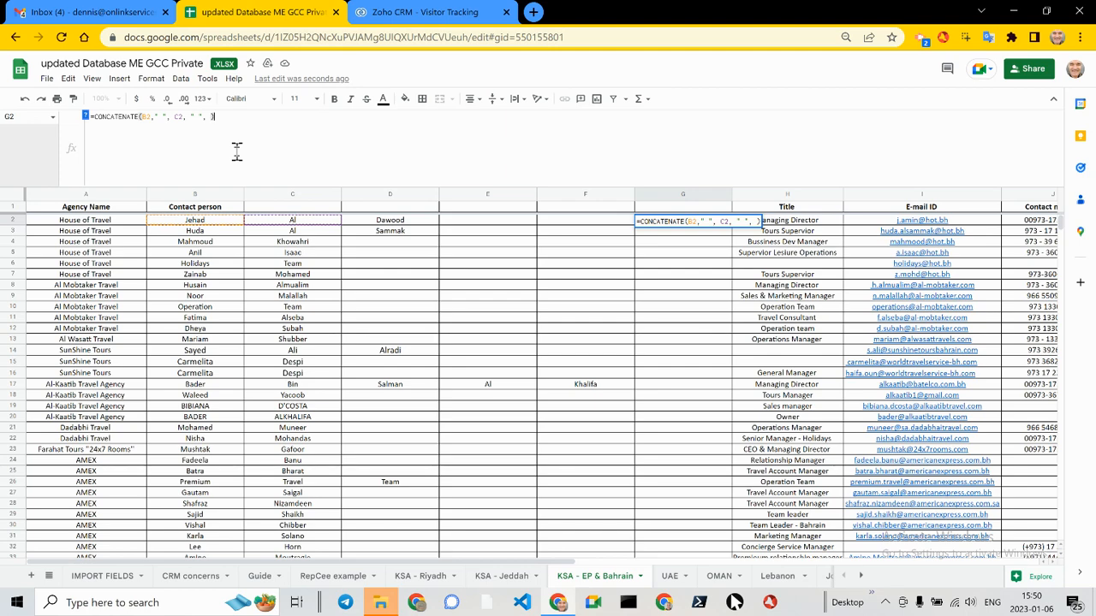
Step: Switch to ChatGPT and copy its generated formula CONCATENATE(B2," ",C2," ",D2," ",E2," ",F2)
{"action": "key", "text": "alt+Tab"}
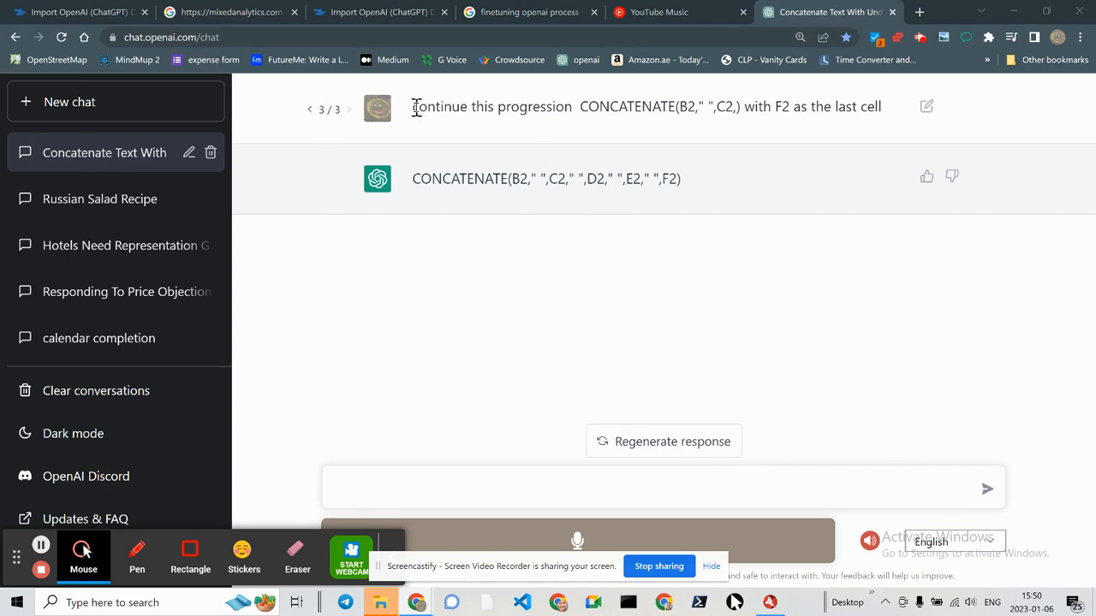
{"action": "left_click_drag", "start_coordinate": [416, 107], "coordinate": [690, 107]}
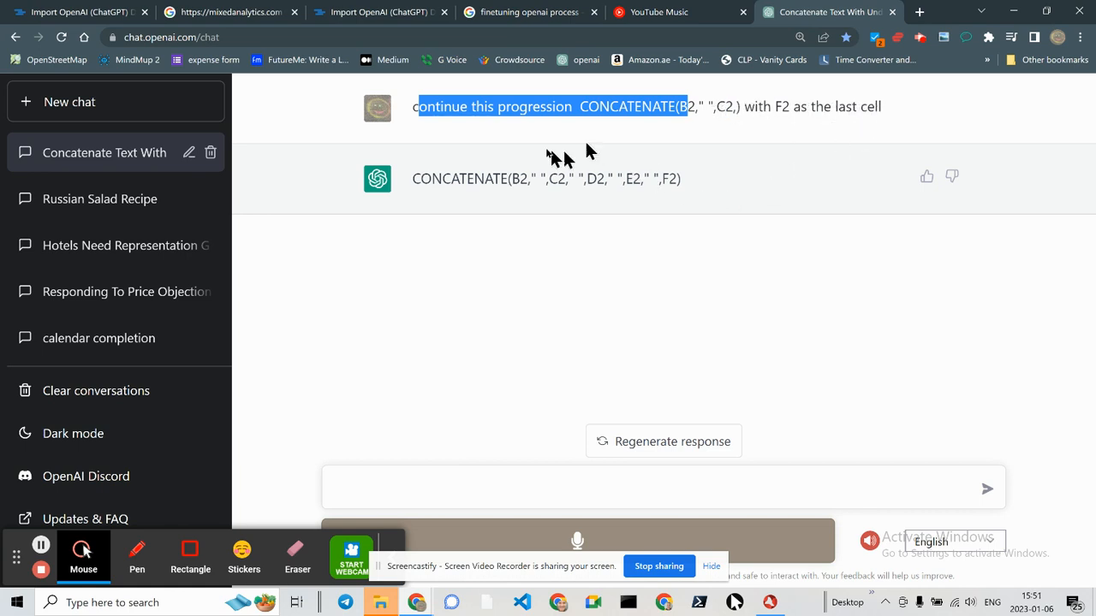
{"action": "left_click", "coordinate": [681, 180]}
{"action": "left_click_drag", "start_coordinate": [666, 179], "coordinate": [415, 183]}
{"action": "key", "text": "ctrl+c"}
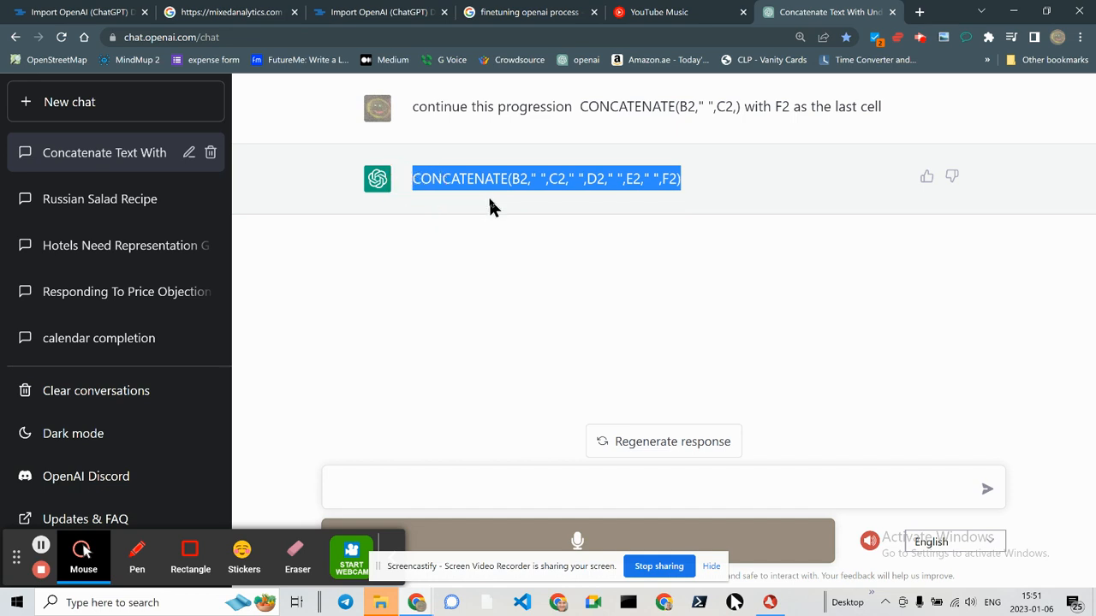
Step: Return to the spreadsheet and replace the content of G2 with =CONCATENATE(B2," ",C2," ",D2," ",E2," ",F2)
{"action": "key", "text": "alt+Tab"}
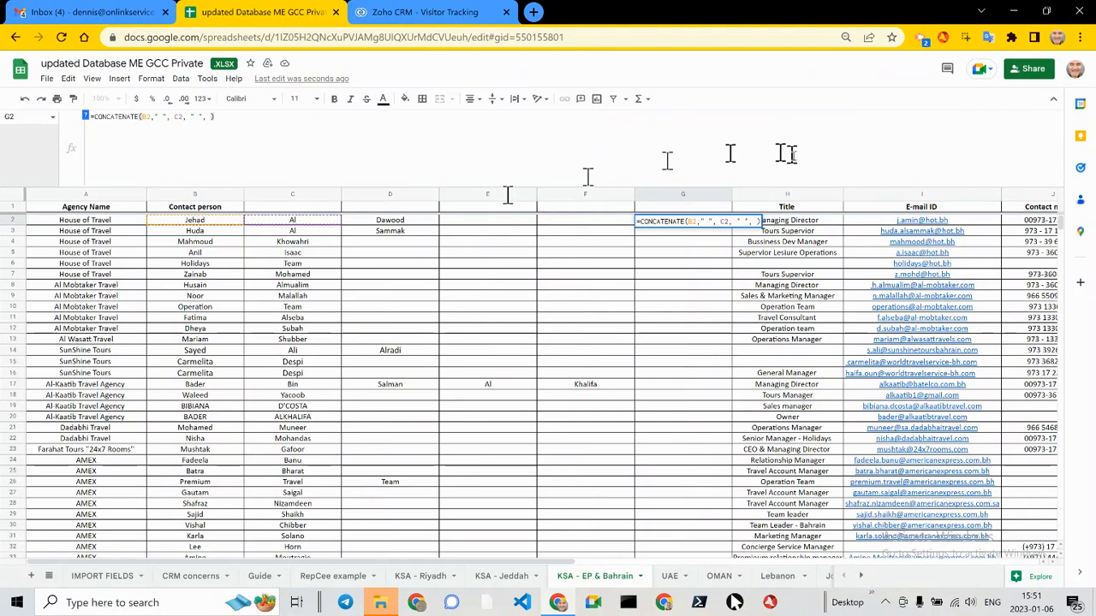
{"action": "triple_click", "coordinate": [313, 130]}
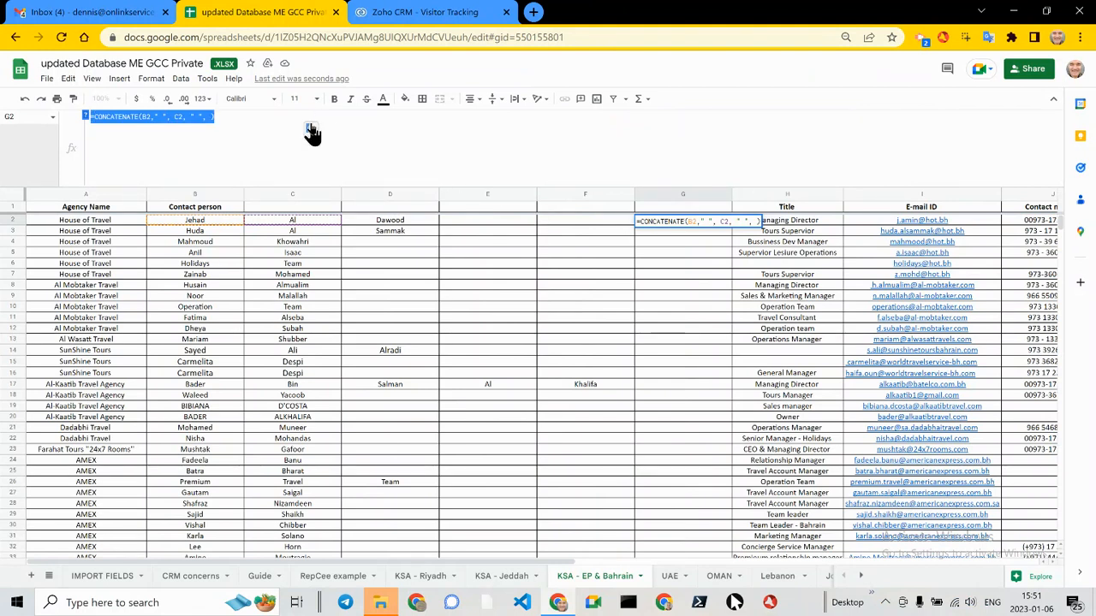
{"action": "key", "text": "ctrl+v"}
{"action": "key", "text": "Return"}
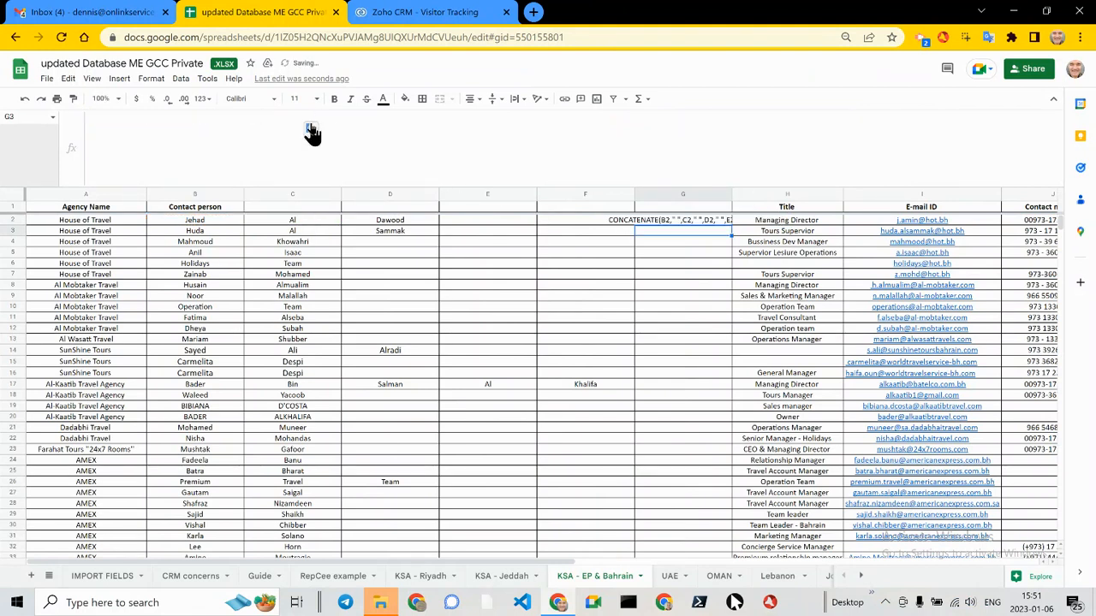
{"action": "left_click", "coordinate": [698, 221]}
{"action": "left_click", "coordinate": [275, 116]}
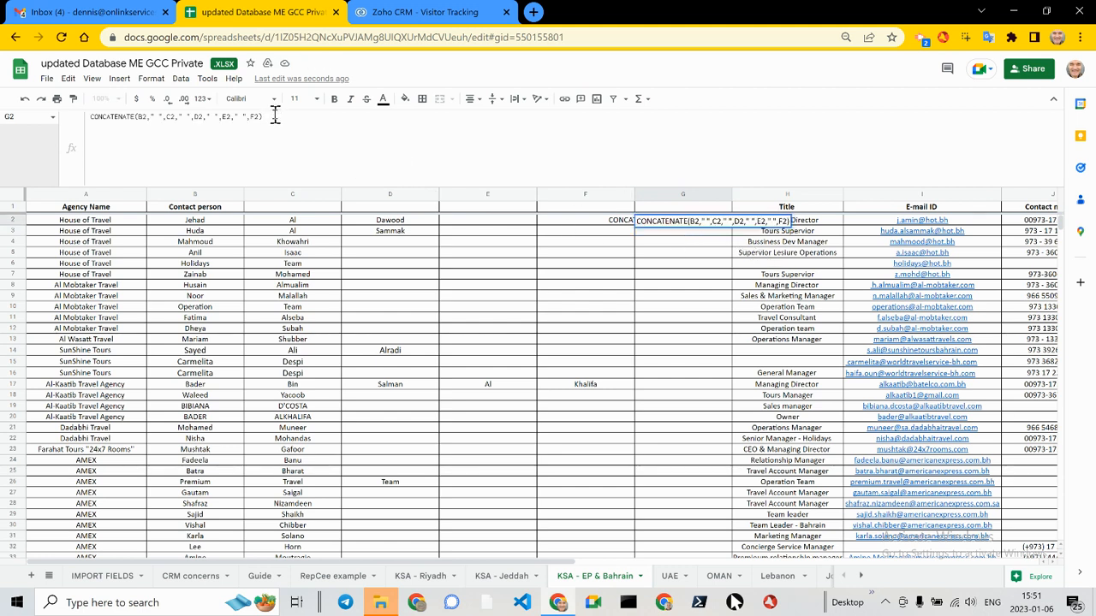
{"action": "key", "text": "Return"}
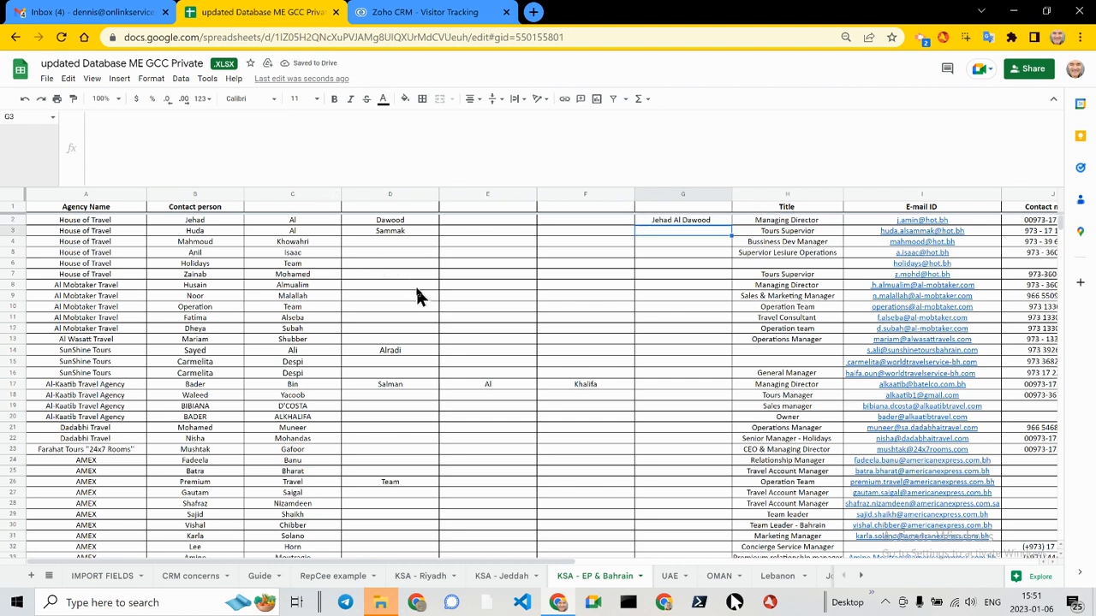
Step: Remove B2 and its space separator from the G2 formula, leaving =CONCATENATE(C2," ",D2," ",E2," ",F2)
{"action": "left_click", "coordinate": [667, 222]}
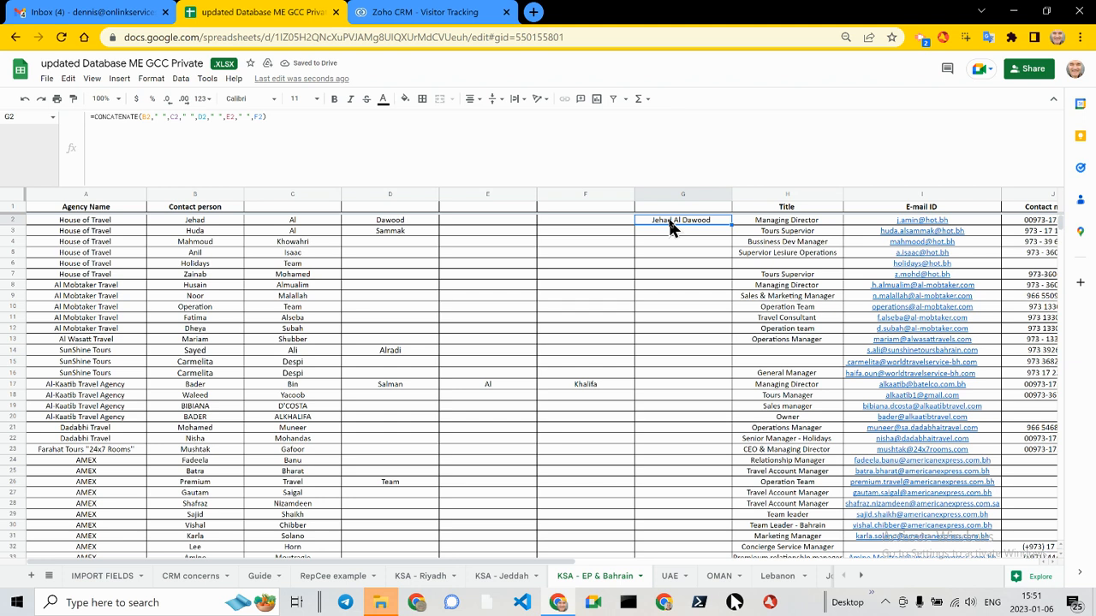
{"action": "left_click", "coordinate": [169, 118]}
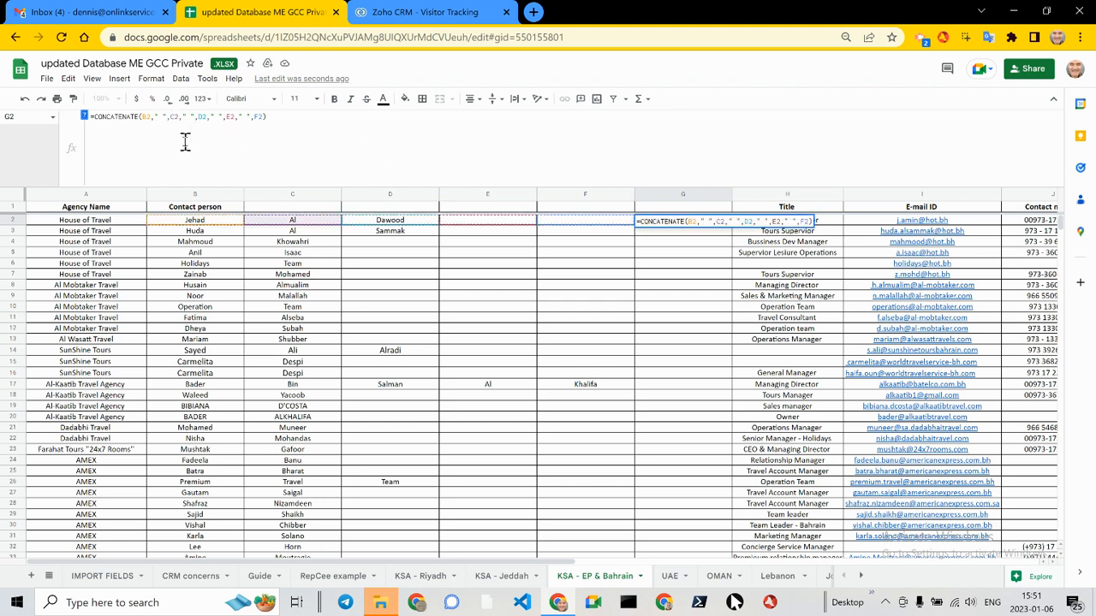
{"action": "key", "text": "BackSpace"}
{"action": "key", "text": "BackSpace"}
{"action": "key", "text": "BackSpace"}
{"action": "key", "text": "BackSpace"}
{"action": "key", "text": "BackSpace"}
{"action": "key", "text": "BackSpace"}
{"action": "key", "text": "BackSpace"}
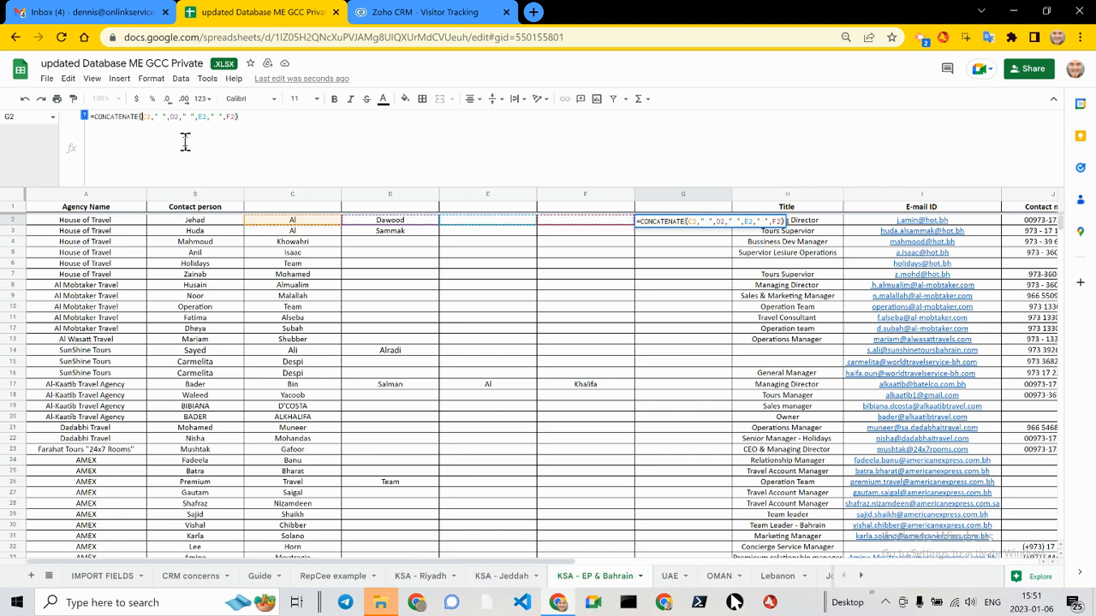
{"action": "key", "text": "Return"}
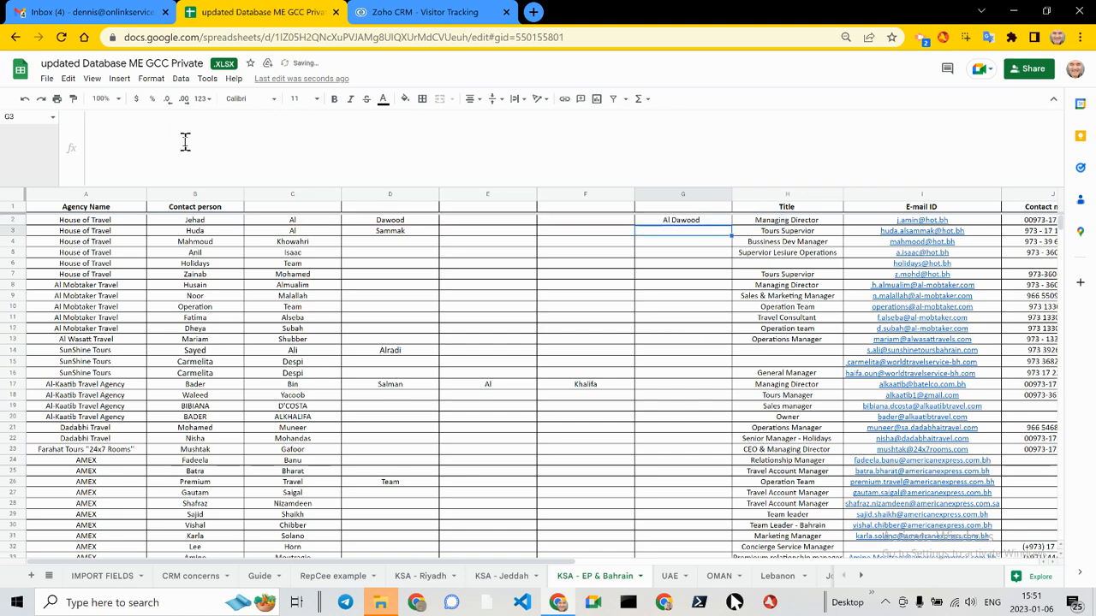
Step: Fill the G2 formula down column G through row 97 and check the joined names
{"action": "left_click", "coordinate": [692, 221]}
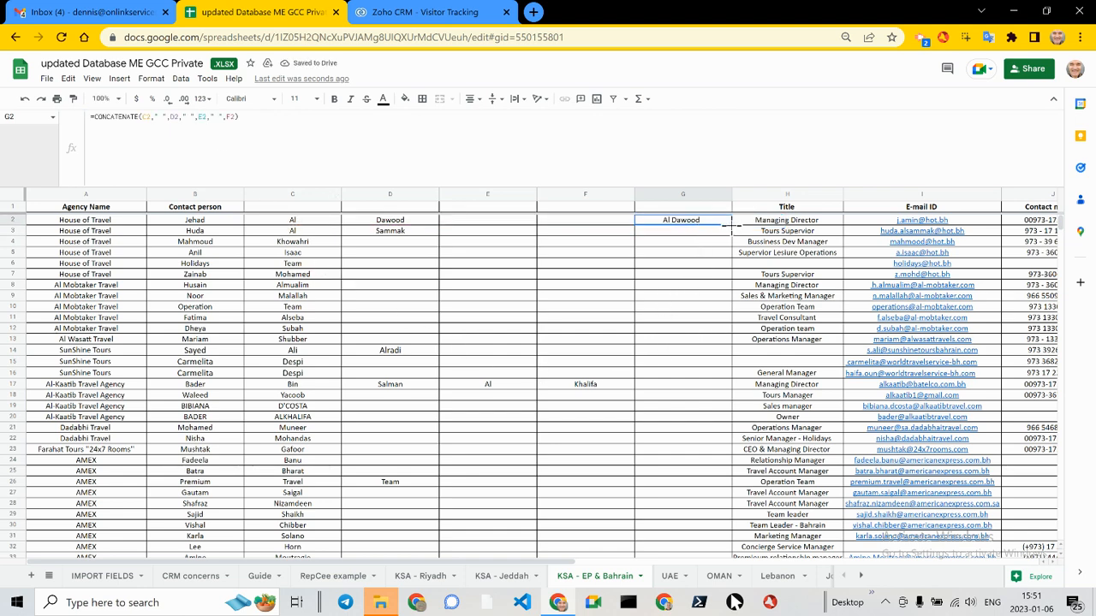
{"action": "left_click_drag", "start_coordinate": [732, 226], "coordinate": [702, 298]}
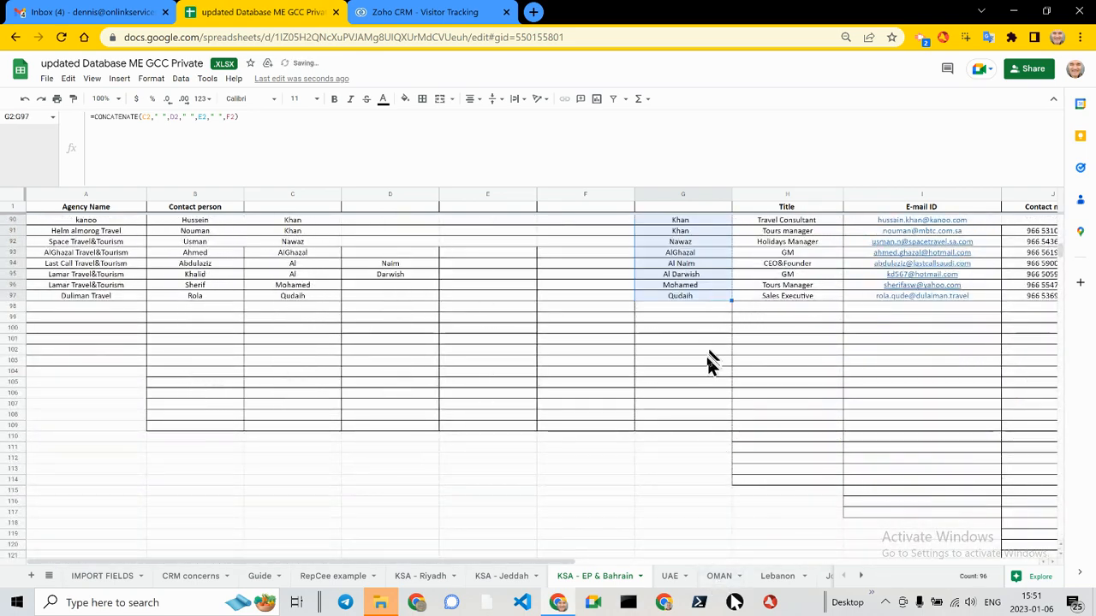
{"action": "scroll", "coordinate": [708, 360], "scroll_direction": "up", "scroll_amount": 5}
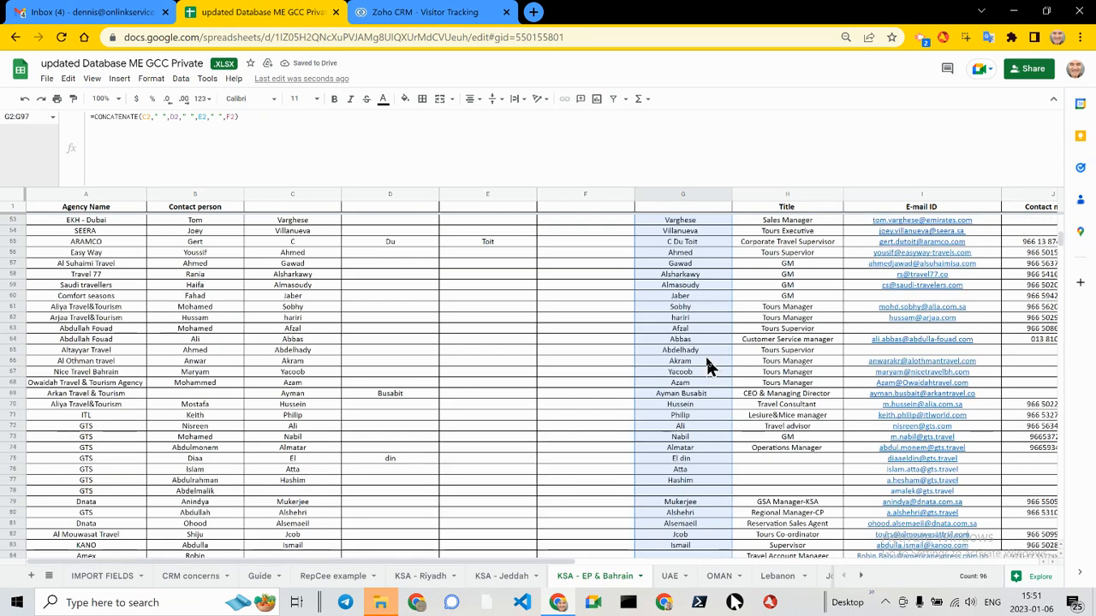
{"action": "scroll", "coordinate": [707, 361], "scroll_direction": "up", "scroll_amount": 8}
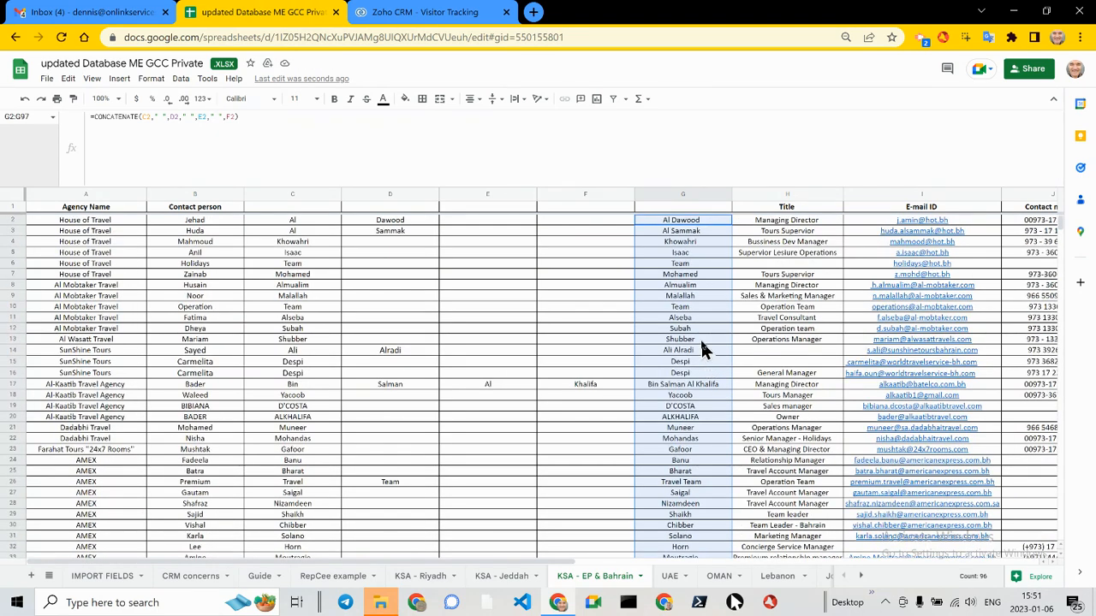
Step: Open the formula in G2 and select its full text for review
{"action": "left_click", "coordinate": [689, 224]}
{"action": "left_click", "coordinate": [279, 119]}
{"action": "key", "text": "ctrl+a"}
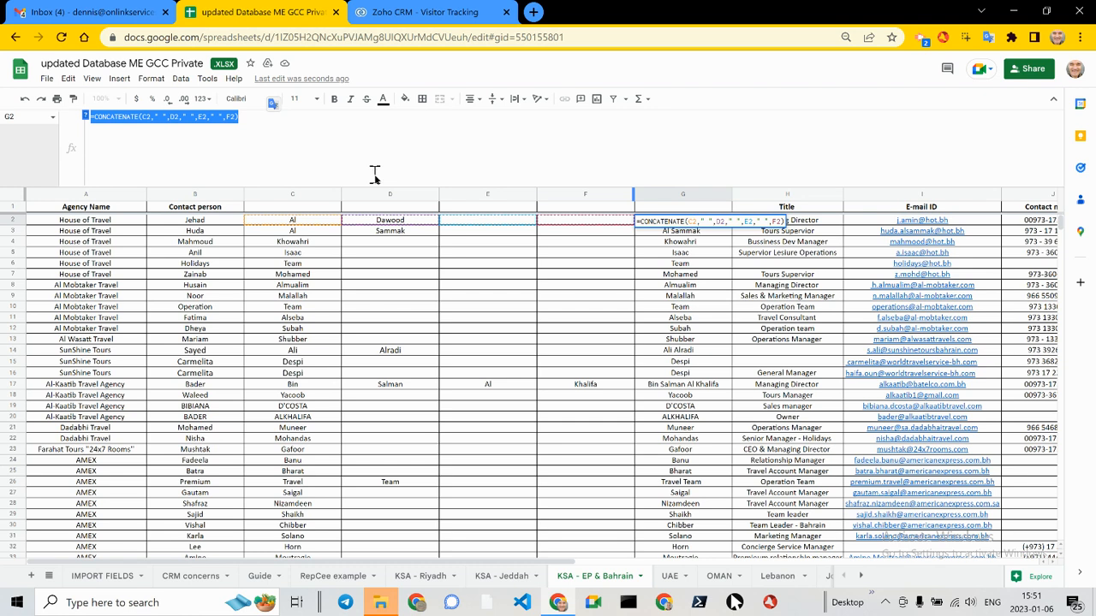
Step: Switch to ChatGPT and edit the prompt so that the progression ends with Z2 as the last cell
{"action": "key", "text": "alt+Tab"}
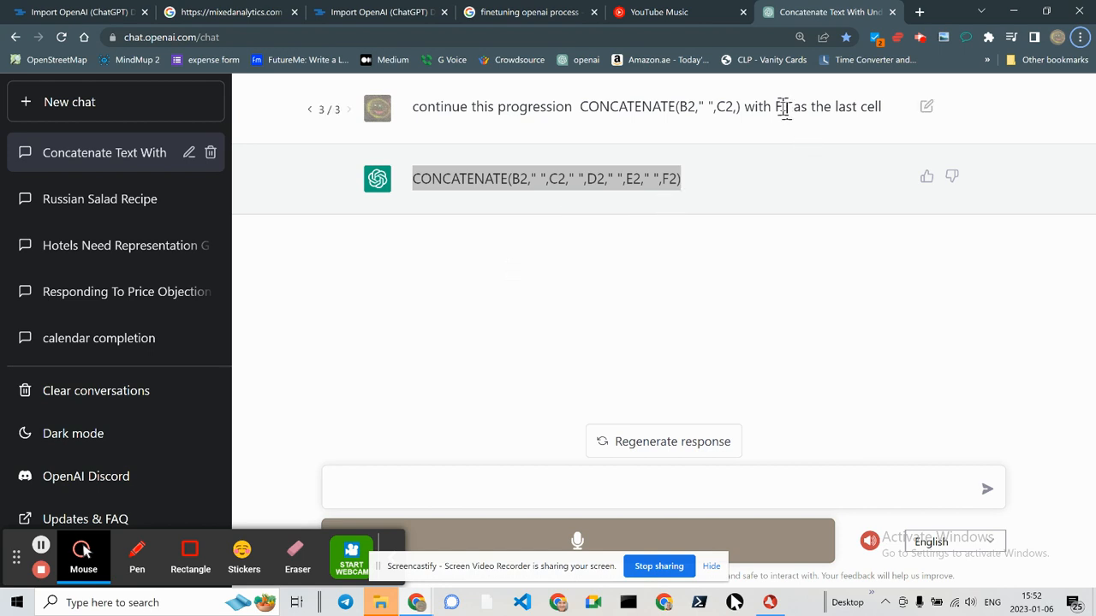
{"action": "left_click", "coordinate": [927, 106]}
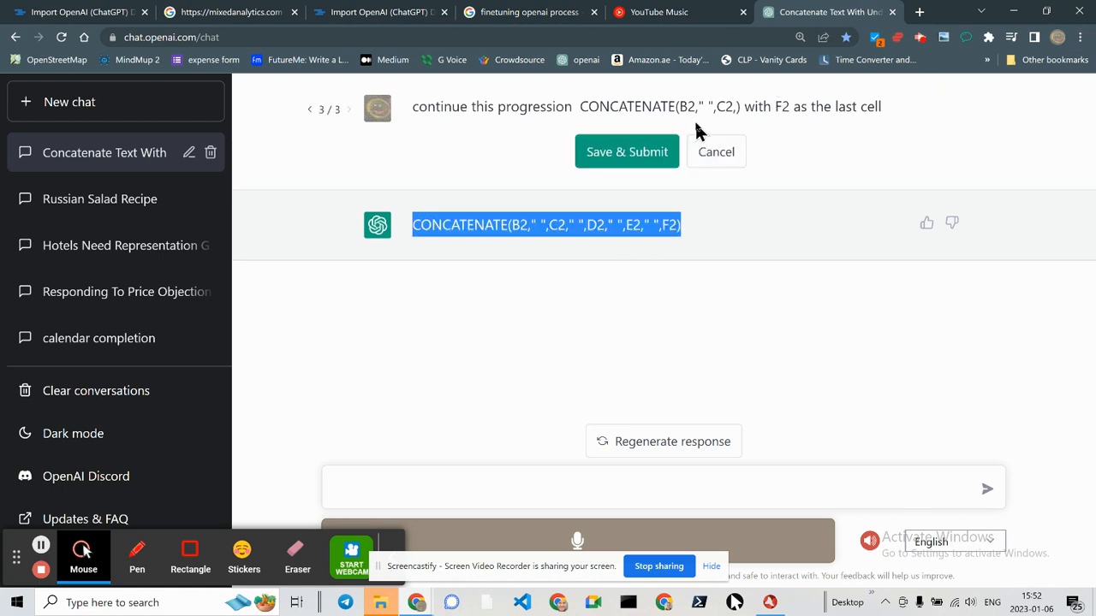
{"action": "left_click", "coordinate": [781, 106]}
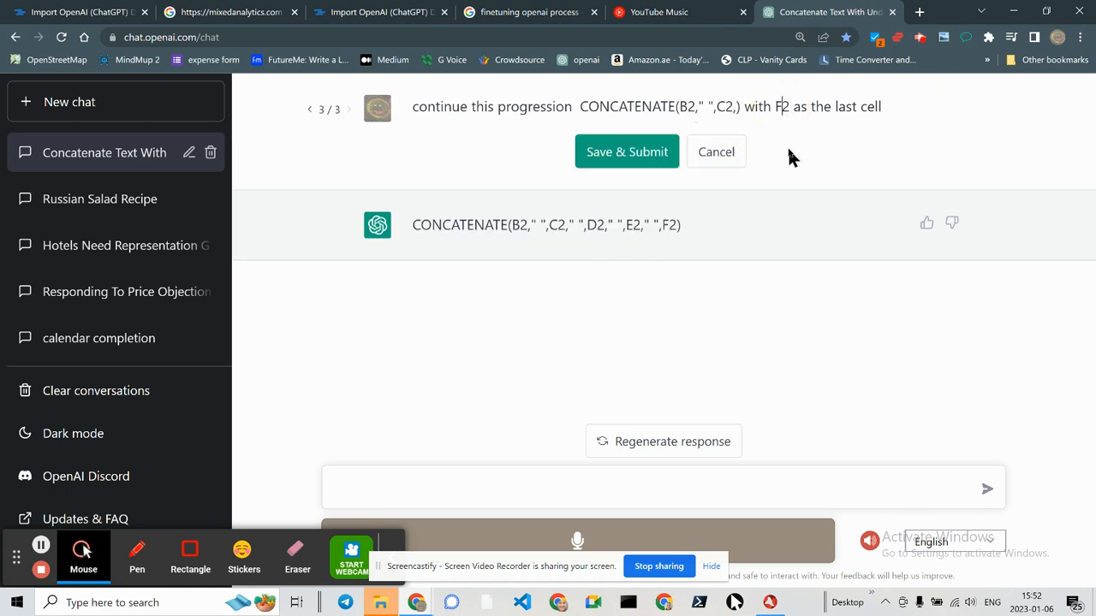
{"action": "key", "text": "BackSpace"}
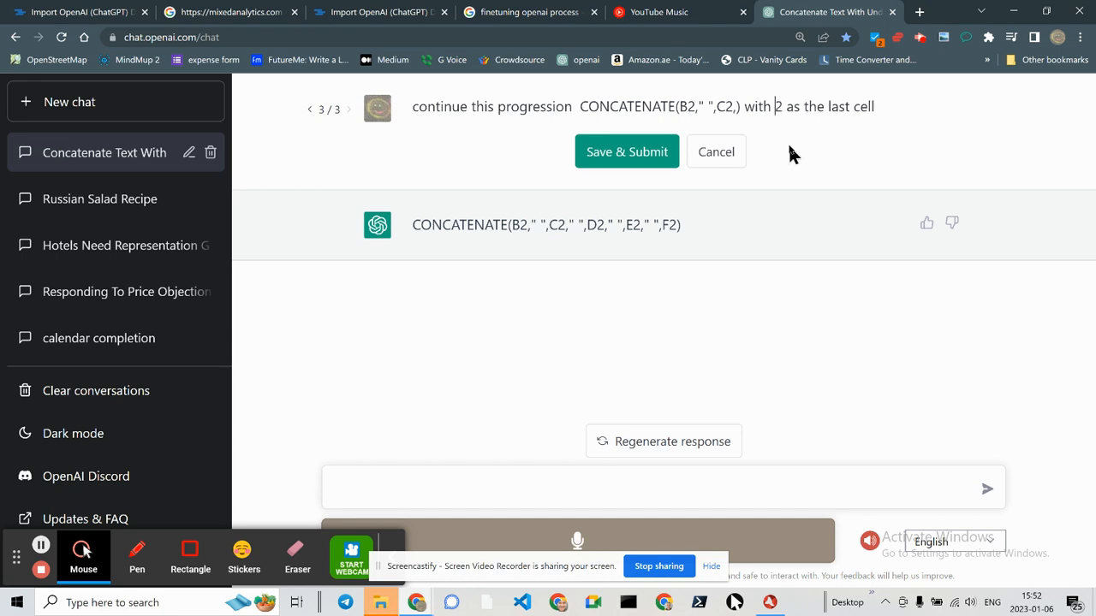
{"action": "type", "text": "Z"}
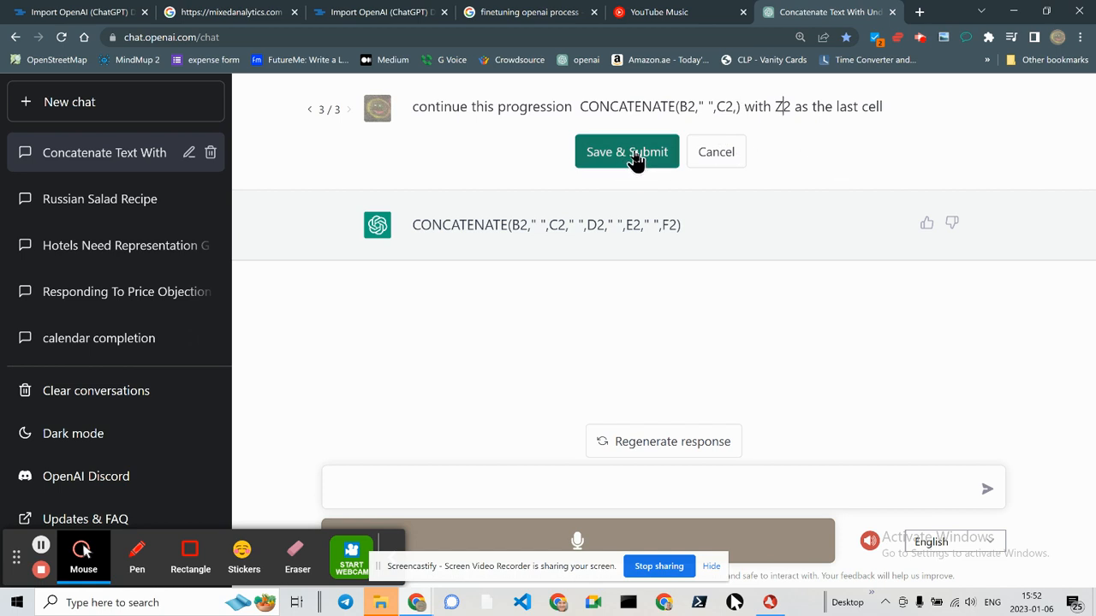
Step: Rate the existing ChatGPT answer positively and submit feedback calling it a working formula
{"action": "left_click", "coordinate": [926, 224]}
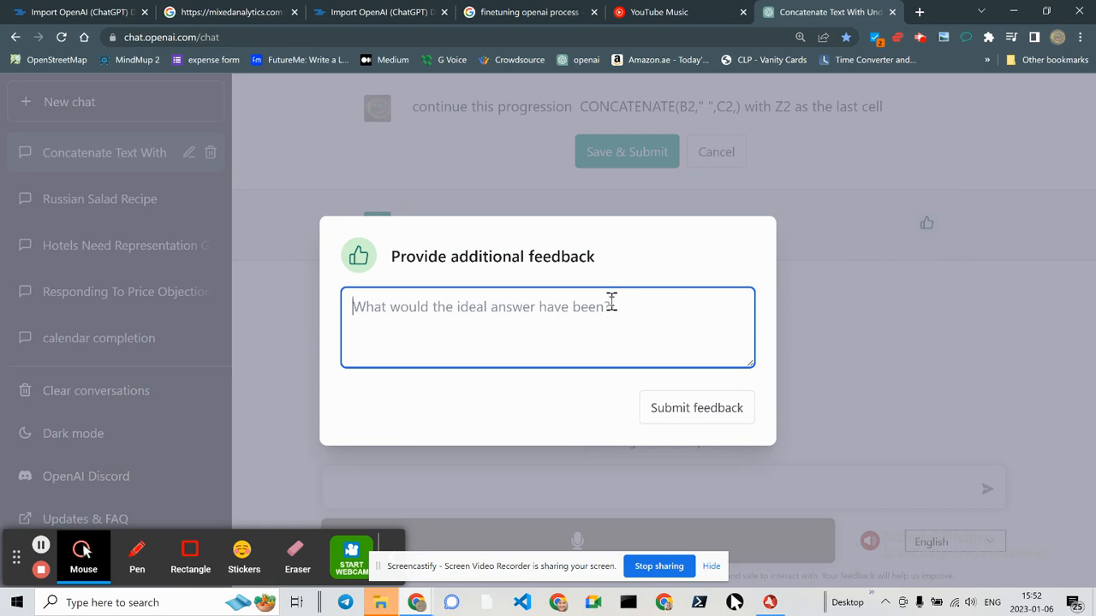
{"action": "type", "text": "good respon"}
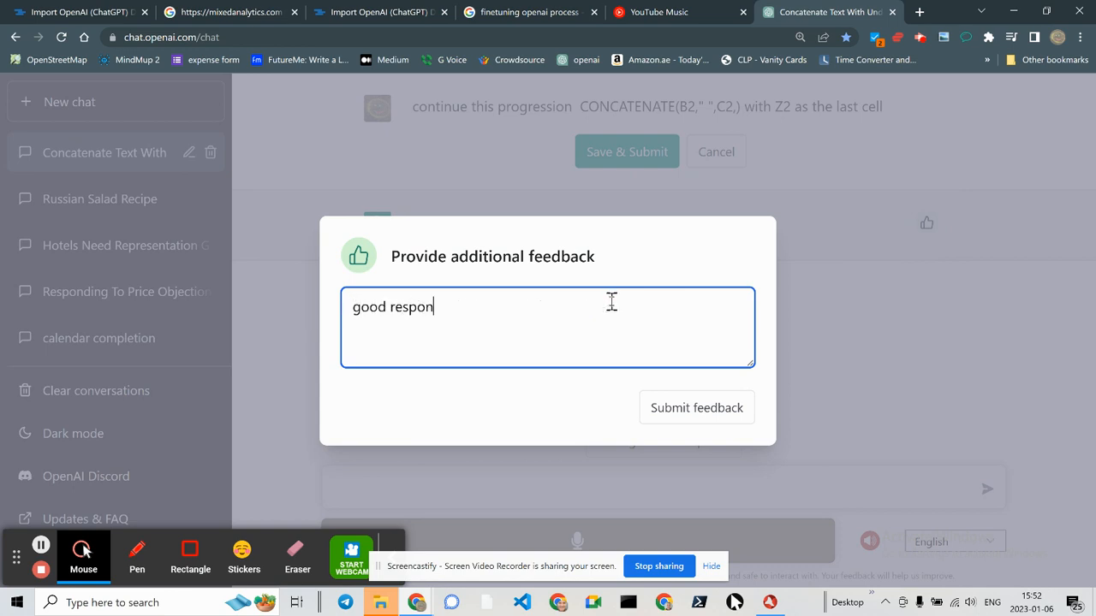
{"action": "key", "text": "BackSpace"}
{"action": "key", "text": "BackSpace"}
{"action": "key", "text": "BackSpace"}
{"action": "key", "text": "BackSpace"}
{"action": "key", "text": "BackSpace"}
{"action": "key", "text": "BackSpace"}
{"action": "key", "text": "BackSpace"}
{"action": "key", "text": "BackSpace"}
{"action": "key", "text": "BackSpace"}
{"action": "type", "text": "working formula"}
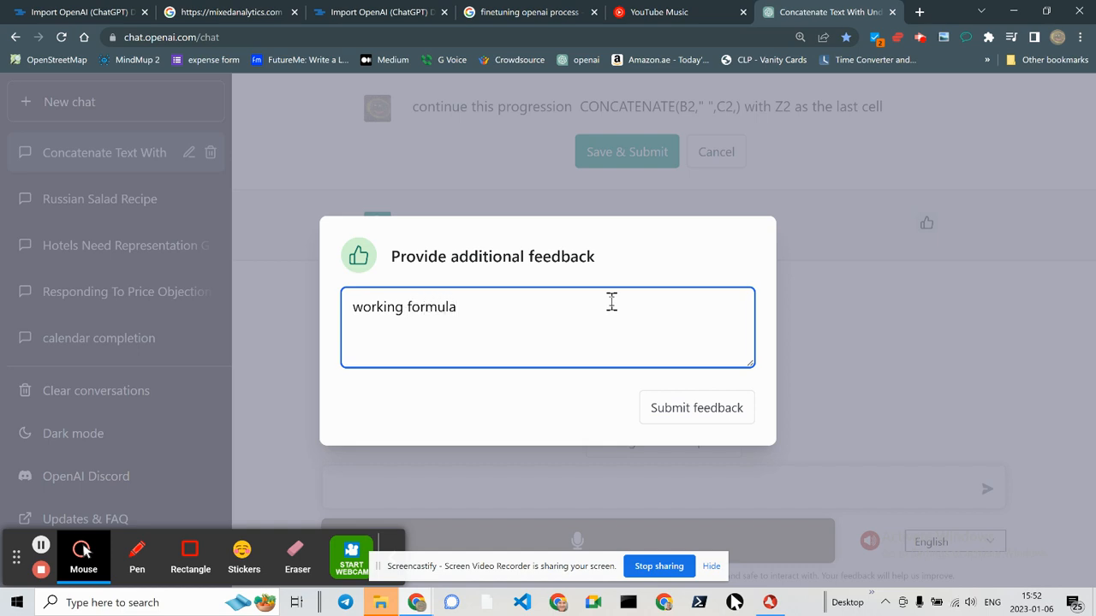
{"action": "left_click", "coordinate": [691, 404]}
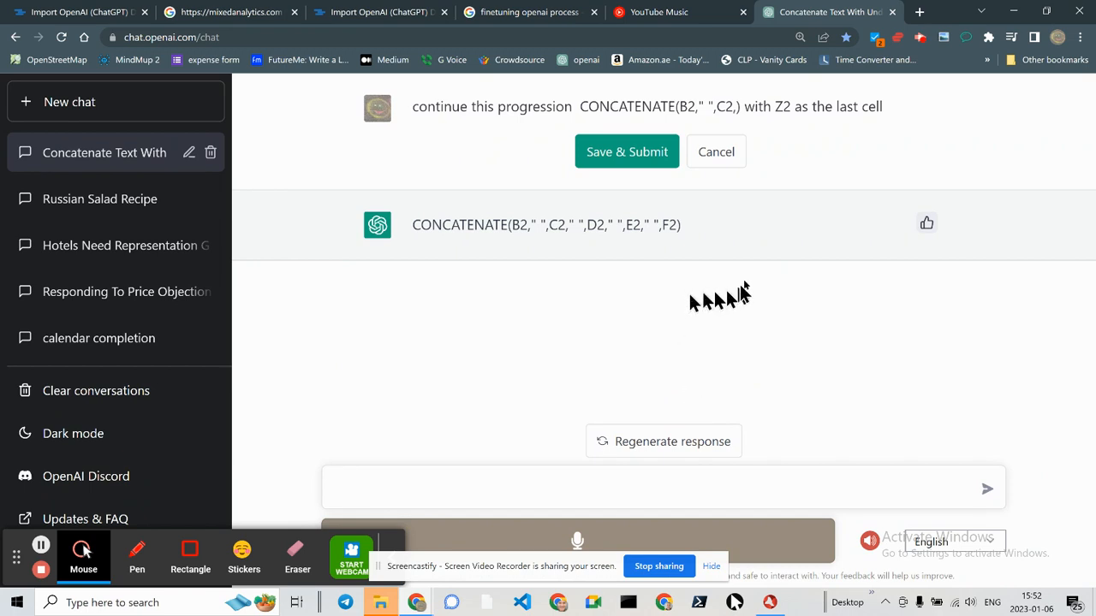
Step: Submit the edited prompt with Z2 as the last cell to generate the extended formula
{"action": "double_click", "coordinate": [781, 107]}
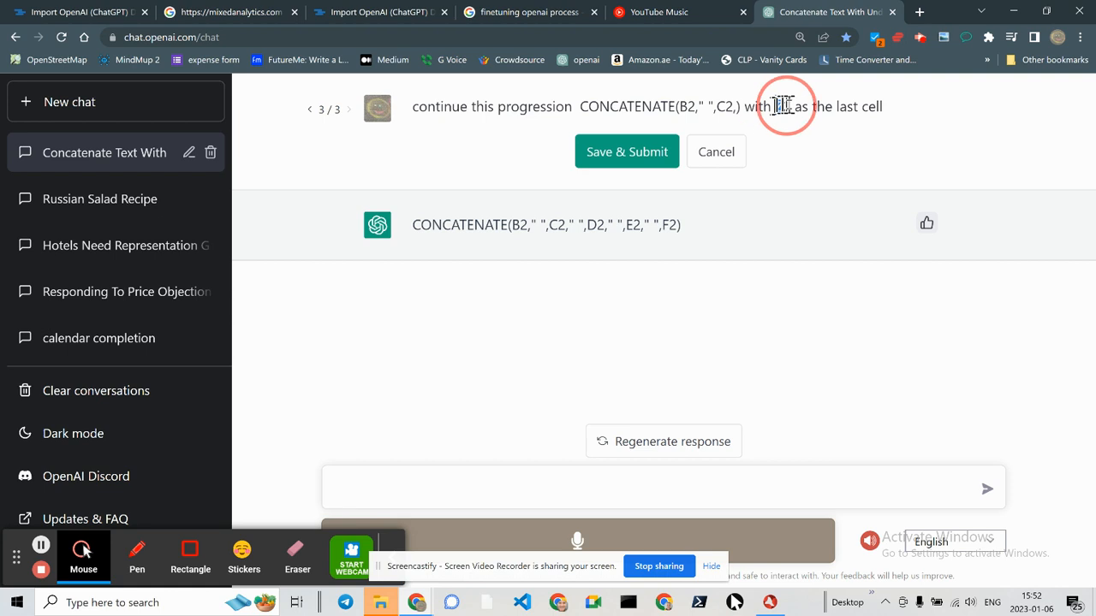
{"action": "left_click", "coordinate": [646, 156]}
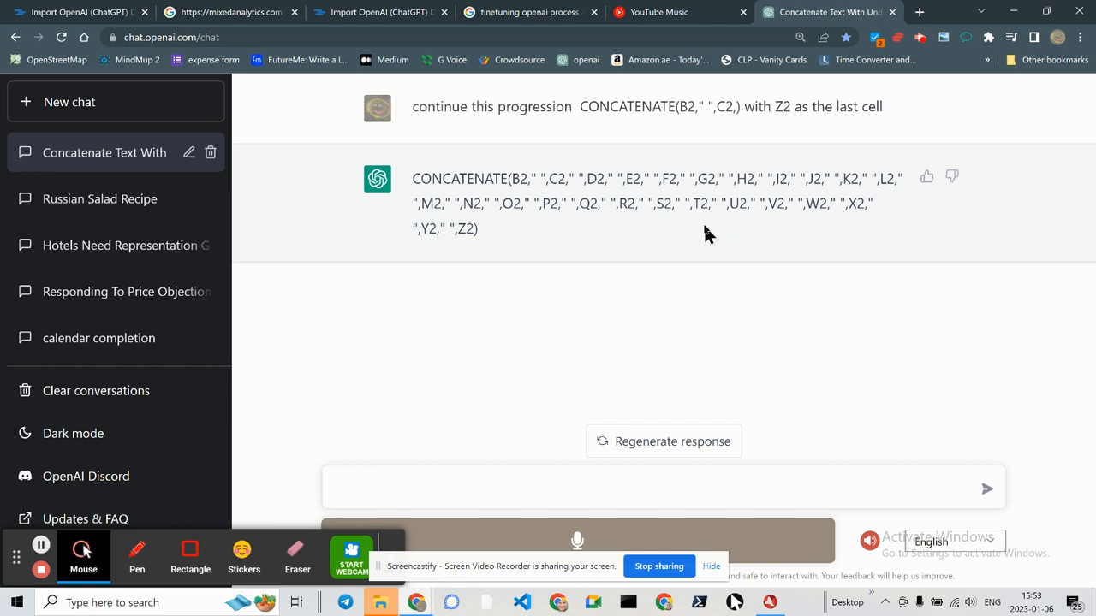
Step: Review the earlier versions of the prompt and their answers, ending on the version with Z2 as the last cell
{"action": "left_click", "coordinate": [282, 35]}
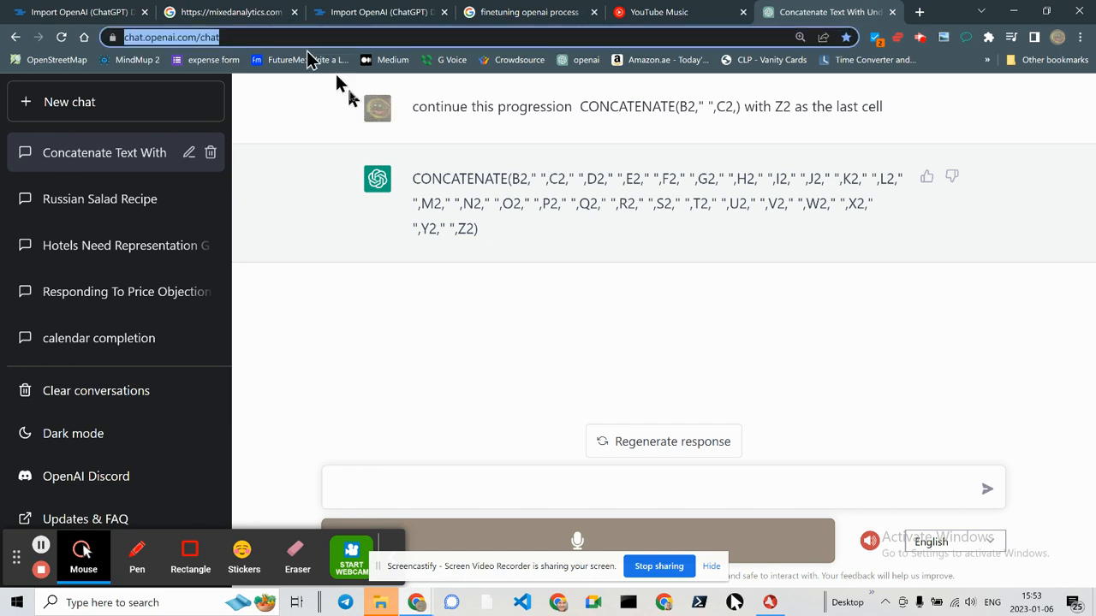
{"action": "mouse_move", "coordinate": [460, 108]}
{"action": "left_click", "coordinate": [310, 112]}
{"action": "left_click", "coordinate": [310, 112]}
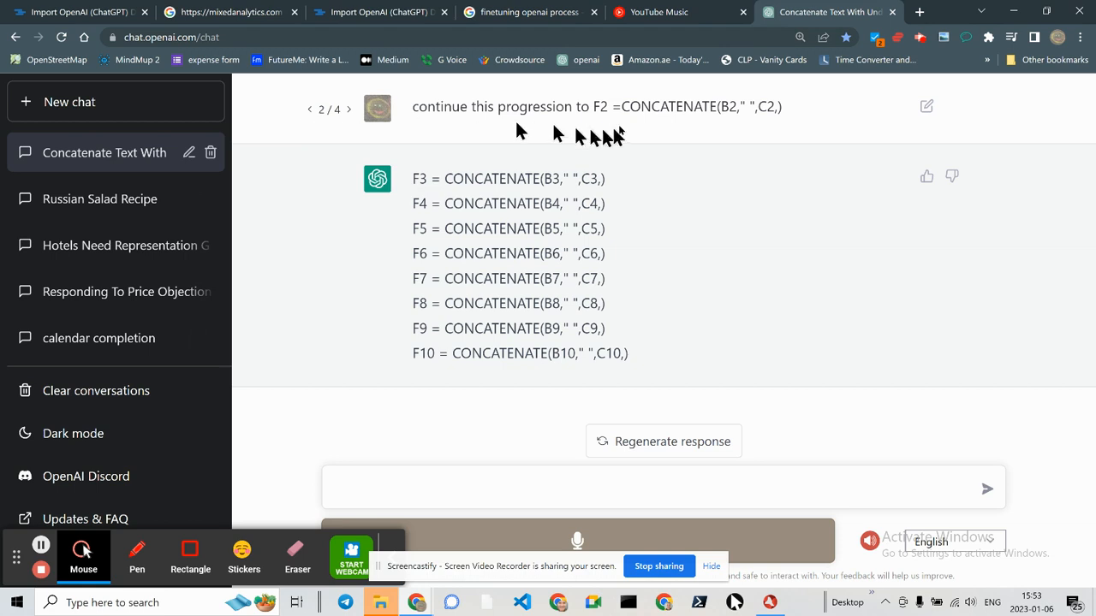
{"action": "left_click", "coordinate": [309, 112]}
{"action": "scroll", "coordinate": [377, 141], "scroll_direction": "down", "scroll_amount": 1}
{"action": "scroll", "coordinate": [381, 145], "scroll_direction": "up", "scroll_amount": 1}
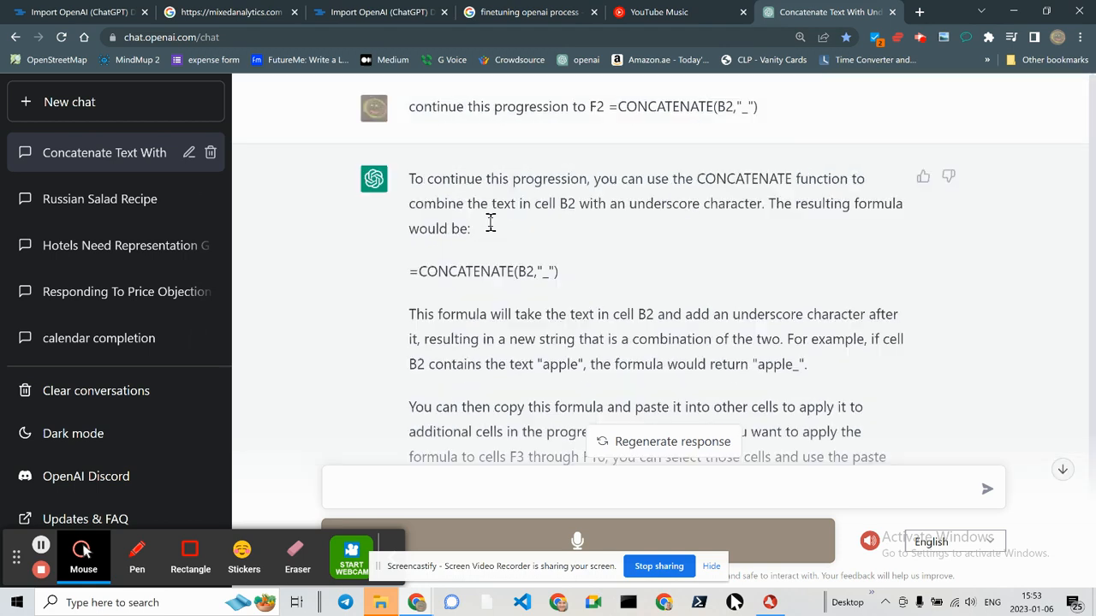
{"action": "left_click", "coordinate": [345, 110]}
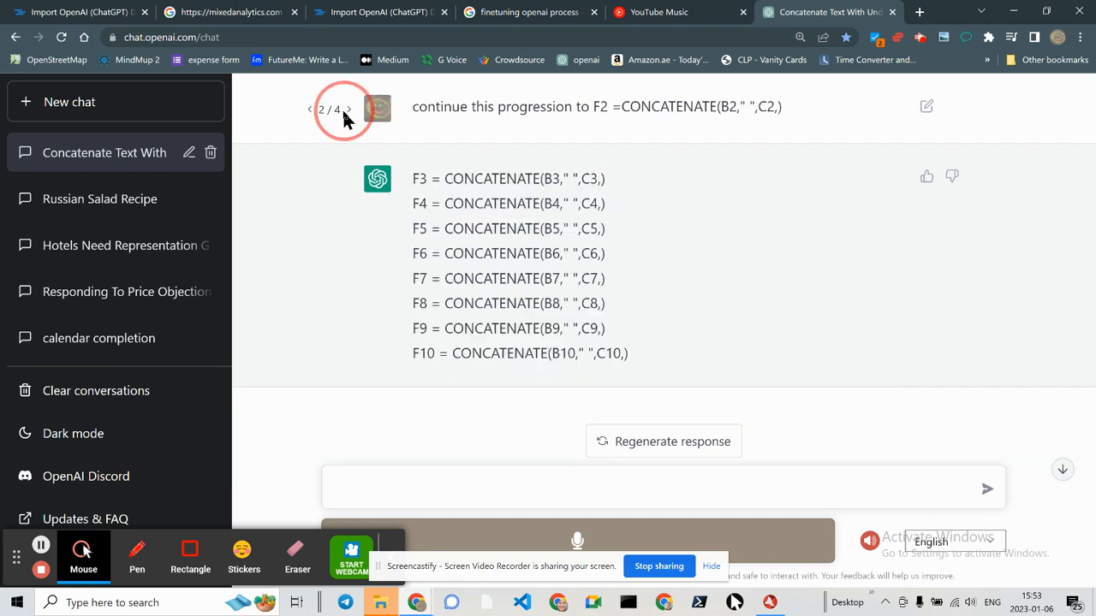
{"action": "left_click", "coordinate": [345, 111]}
{"action": "left_click", "coordinate": [348, 111]}
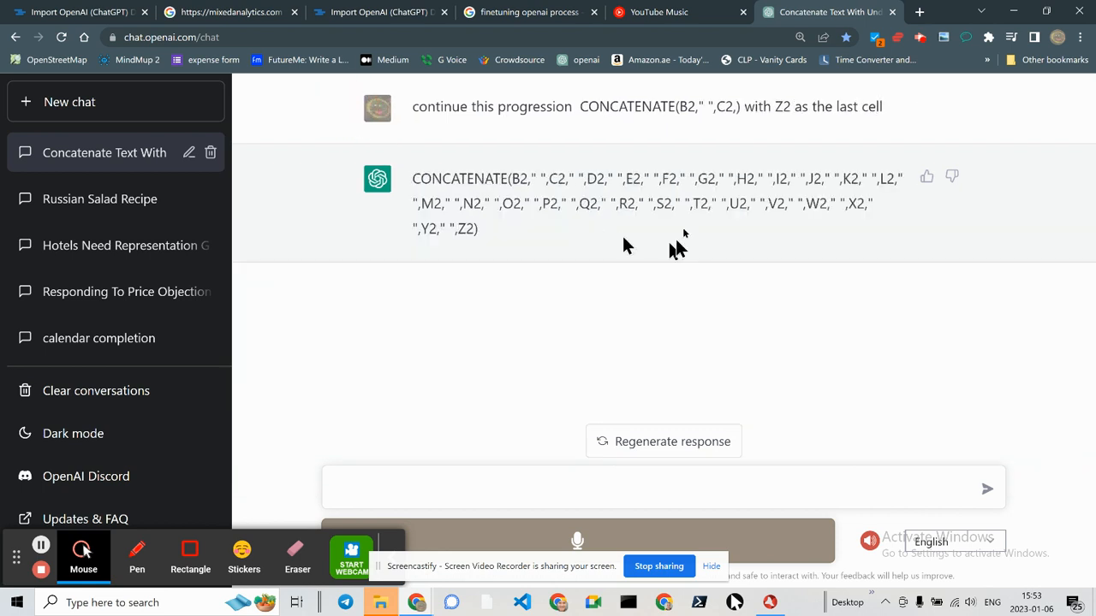